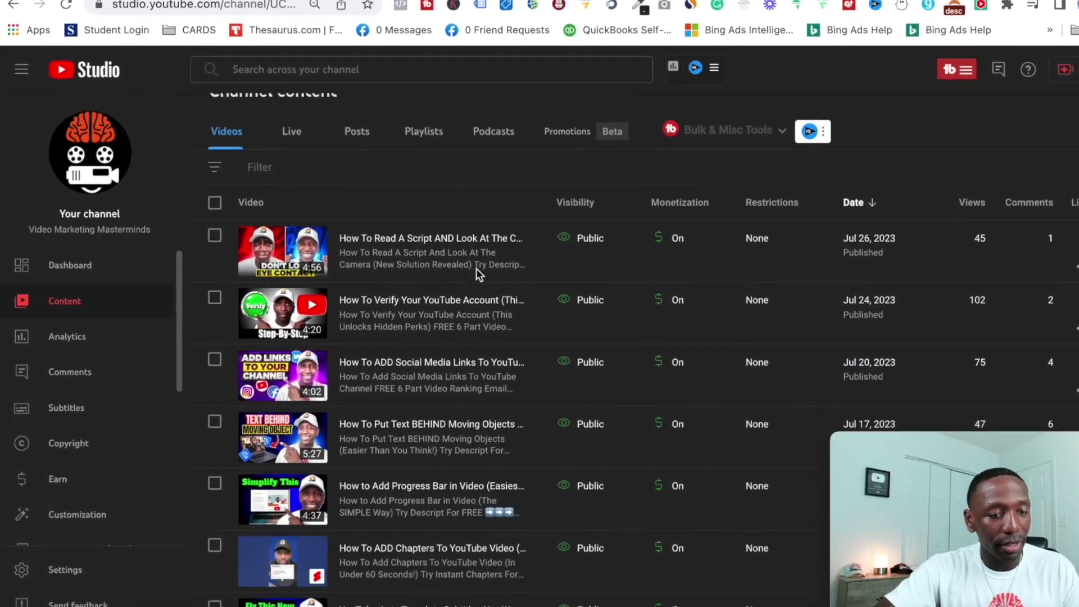
Go to Customization and scroll the Layout page to the Featured sections heading
scroll(112, 396, "down", 3)
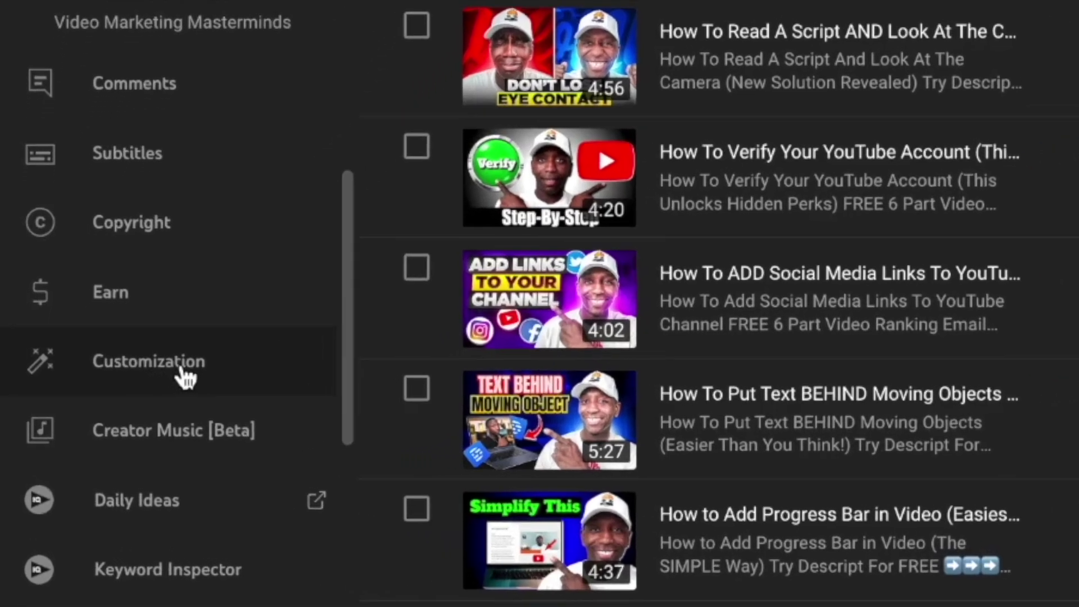
left_click(182, 372)
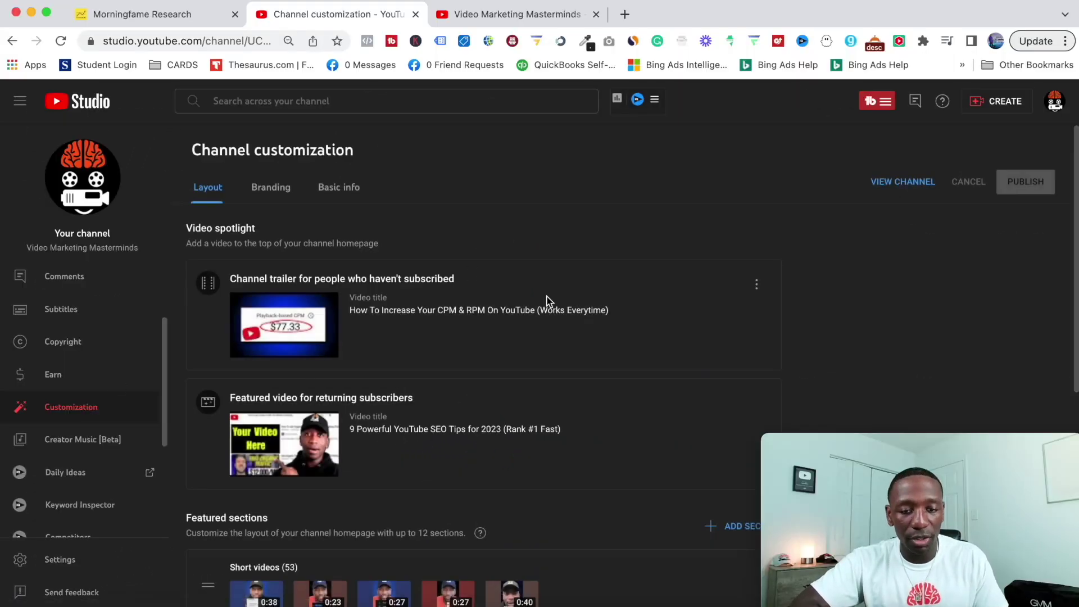
scroll(548, 300, "down", 3)
scroll(549, 302, "down", 1)
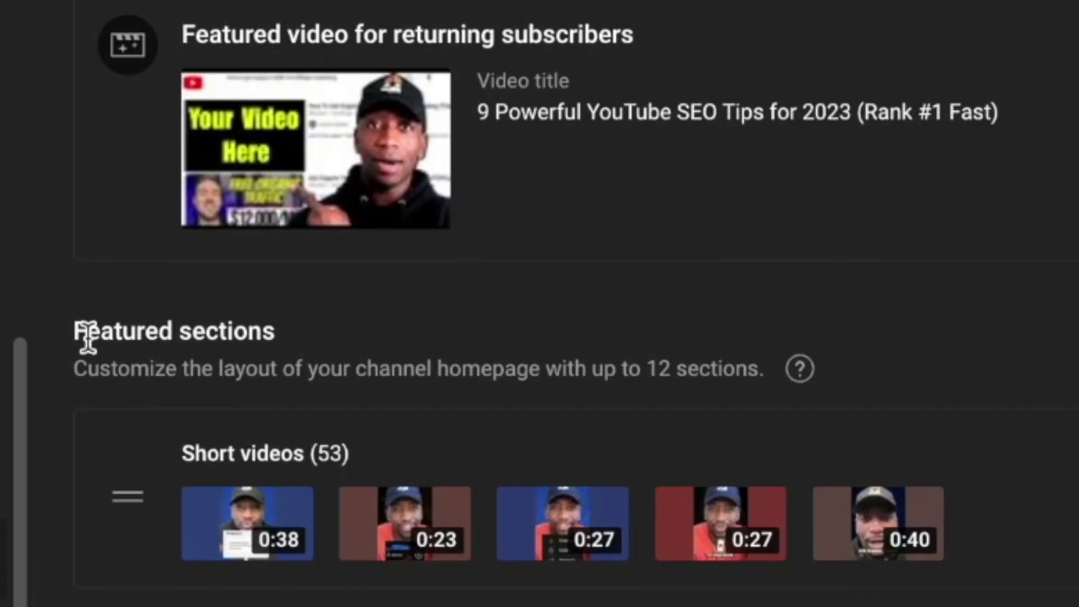
left_click_drag(186, 316, 307, 338)
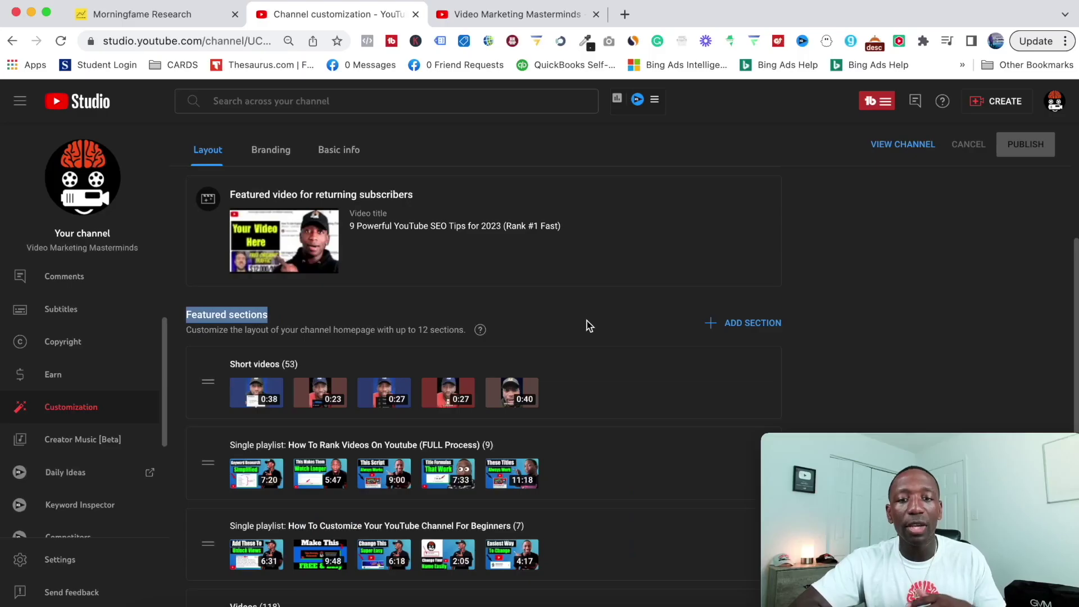
left_click(1062, 346)
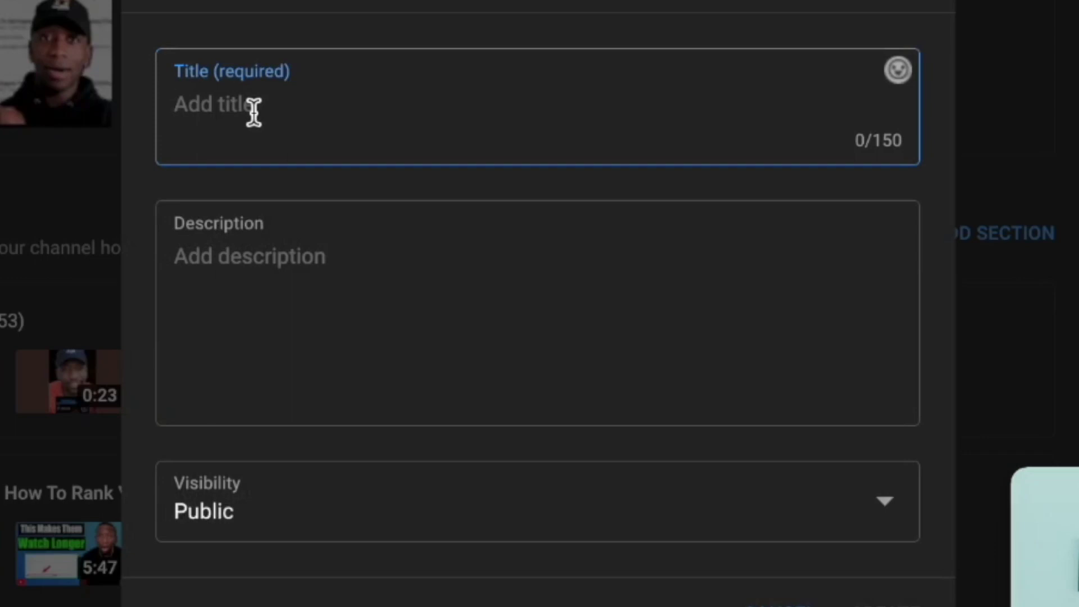
left_click(247, 270)
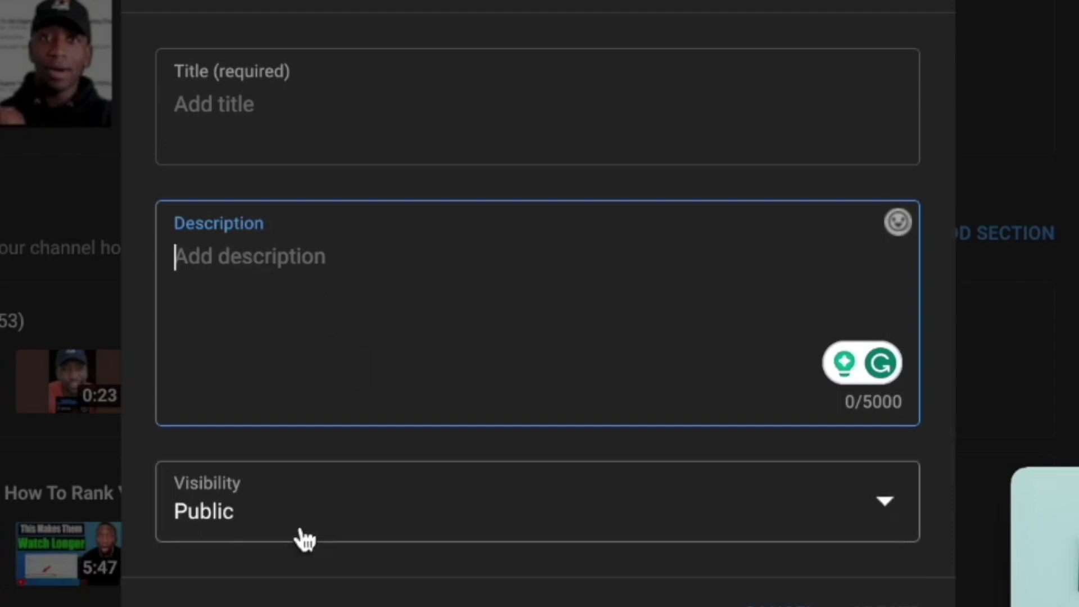
left_click(368, 517)
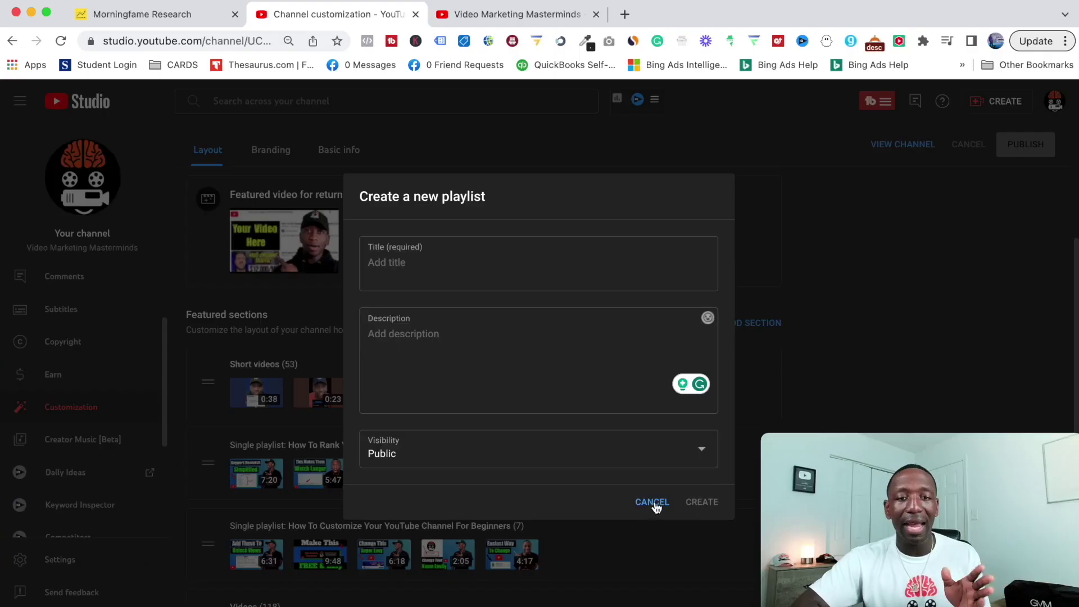
left_click(771, 335)
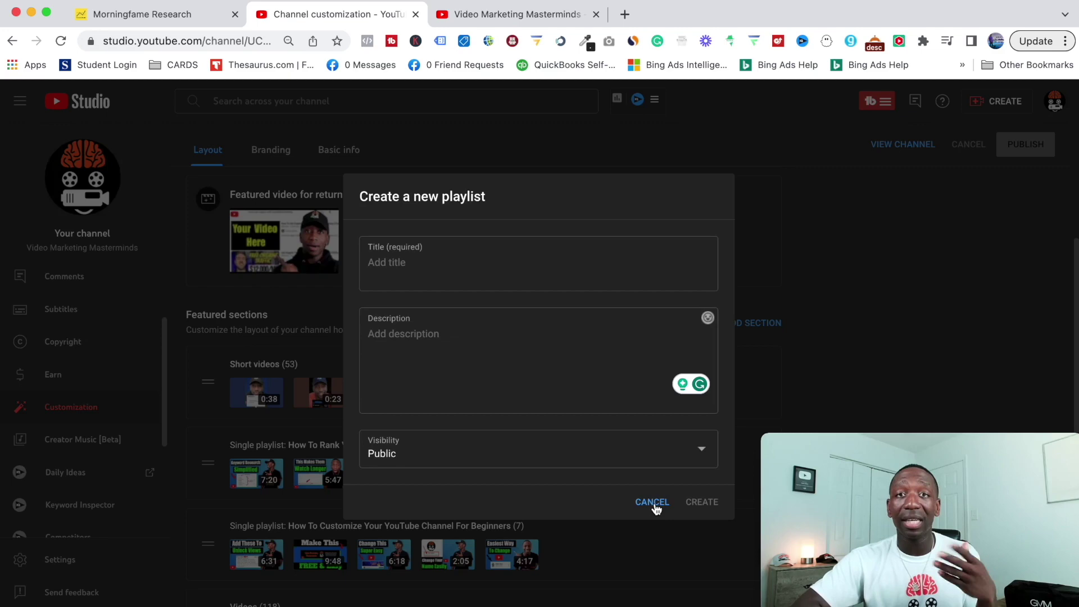
Cancel the new playlist and open the Hashtags playlist's options under Content > Playlists
left_click(653, 503)
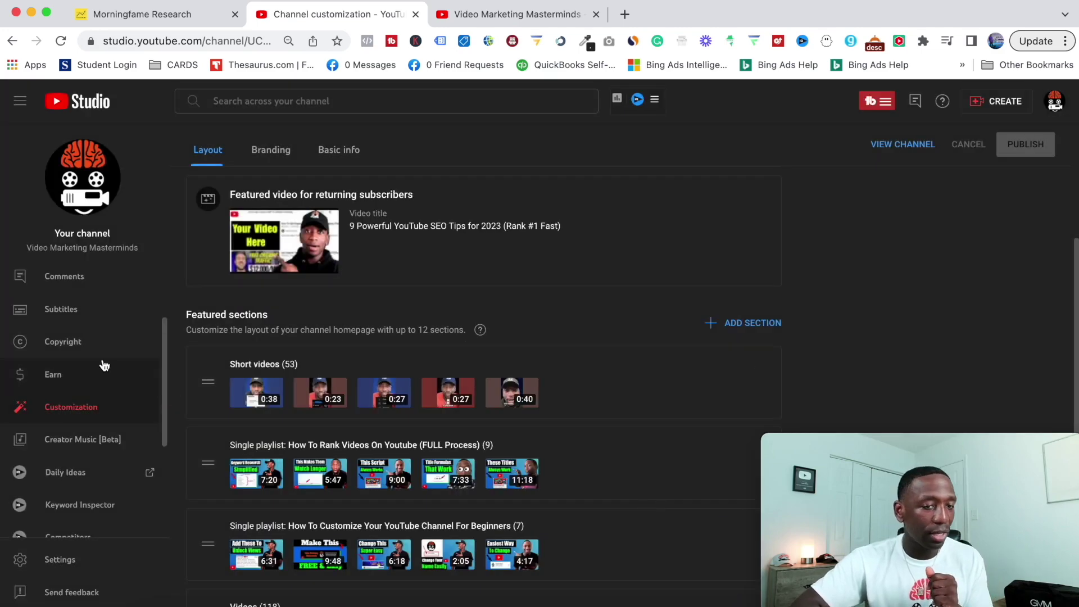
scroll(104, 364, "up", 4)
left_click(62, 313)
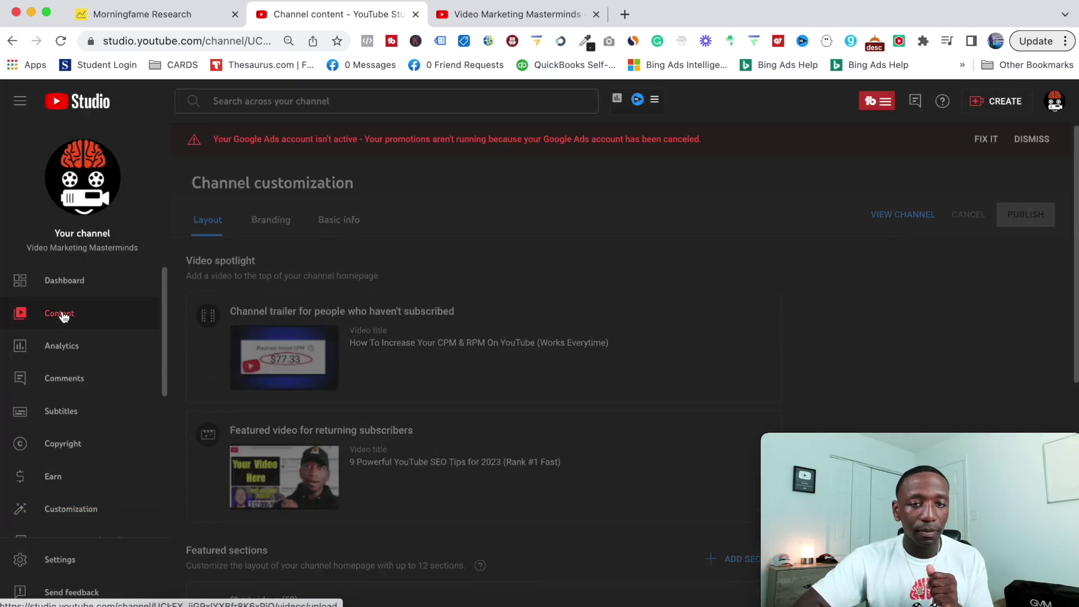
left_click(385, 222)
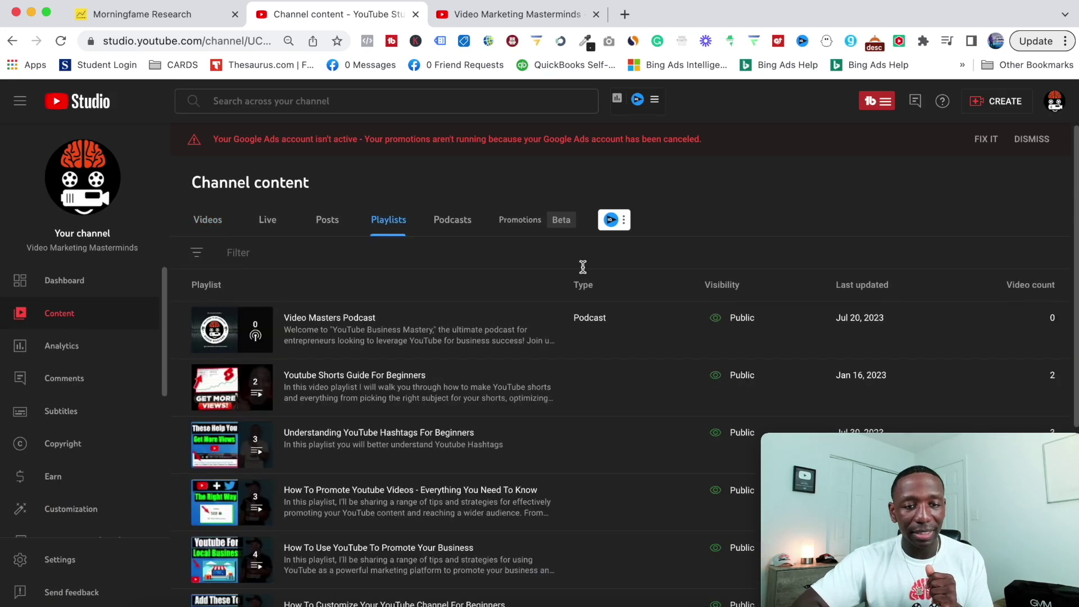
mouse_move(567, 401)
scroll(561, 401, "down", 2)
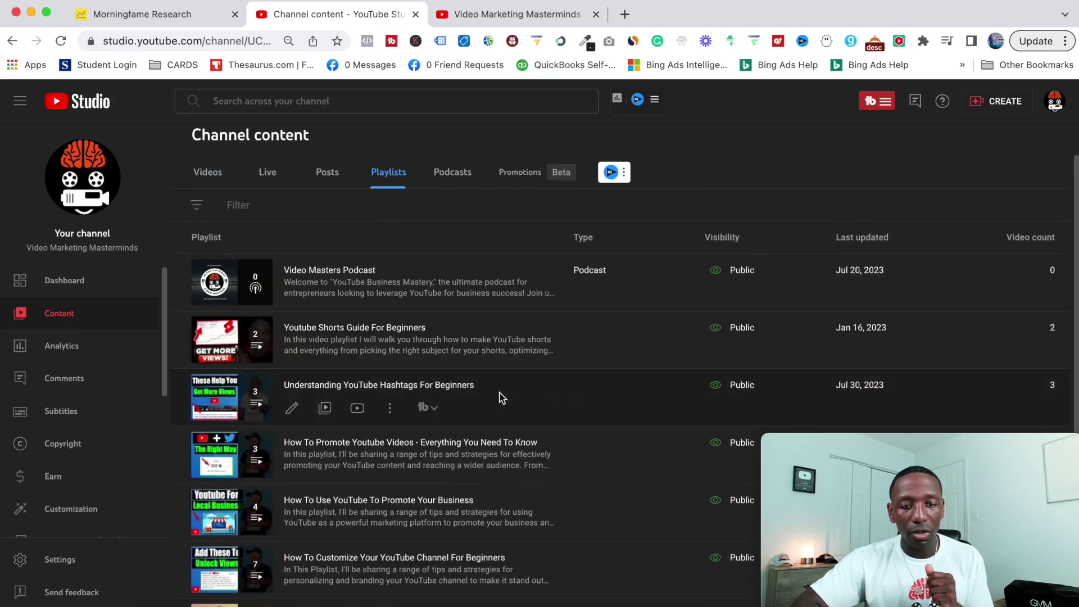
left_click(390, 409)
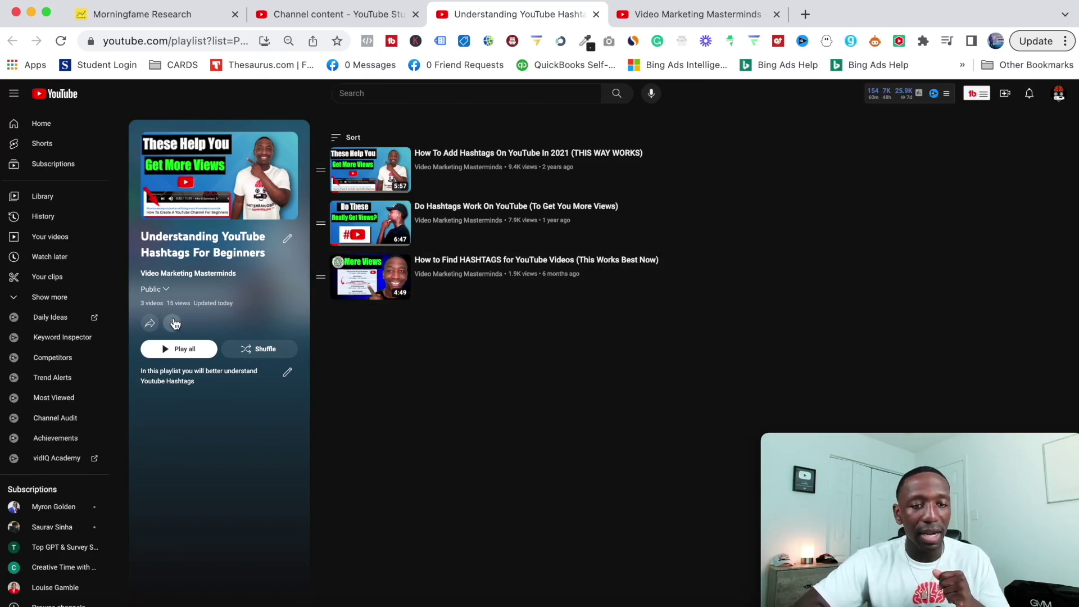
left_click(172, 323)
left_click(208, 345)
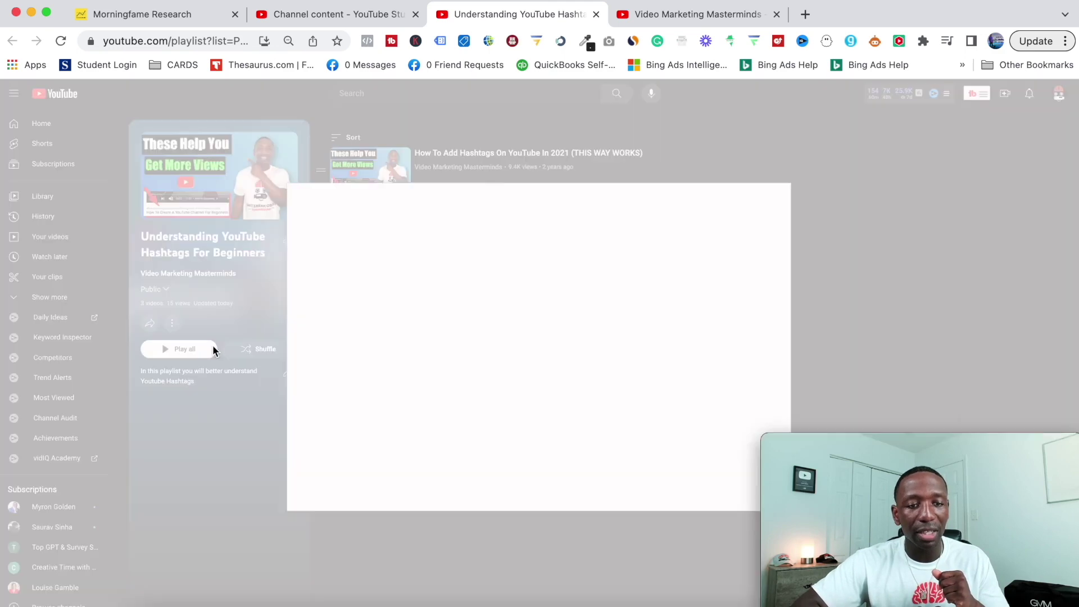
scroll(490, 344, "down", 8)
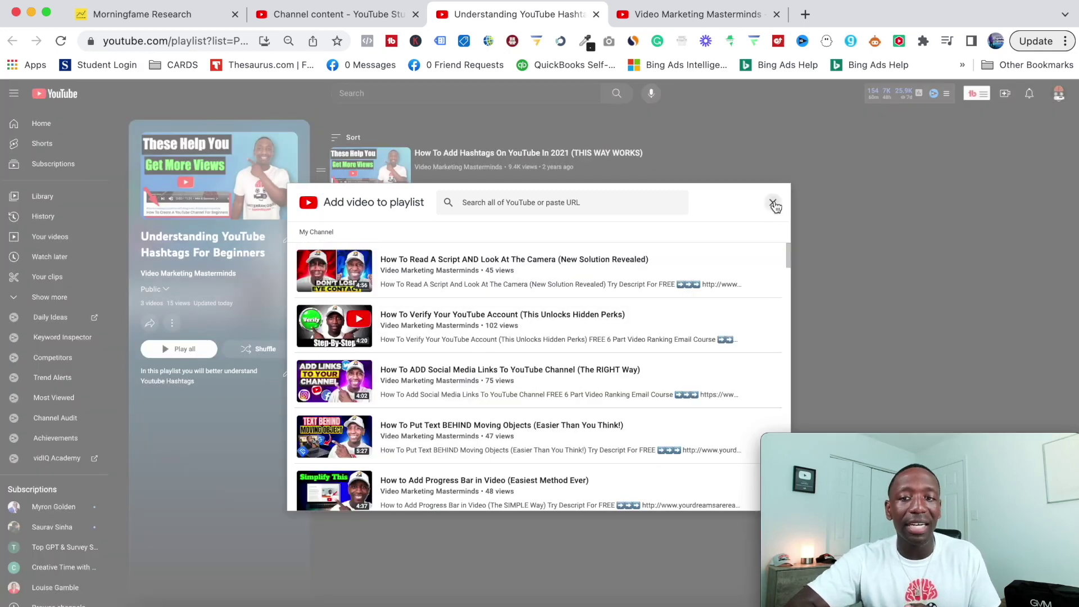
left_click(773, 204)
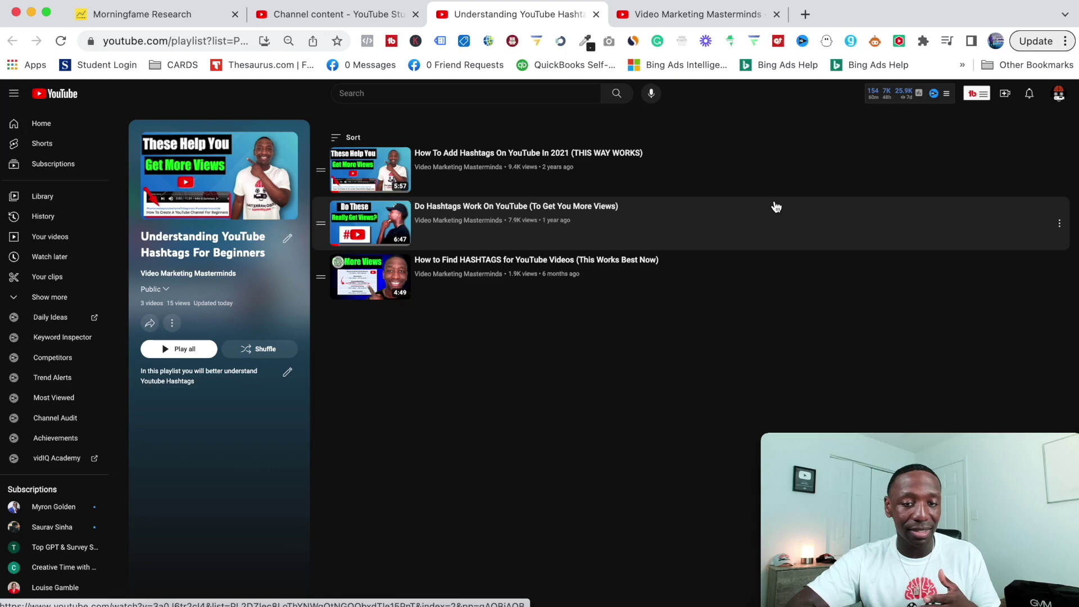
Return to Studio's Layout page and add a new Single playlist section
left_click(595, 14)
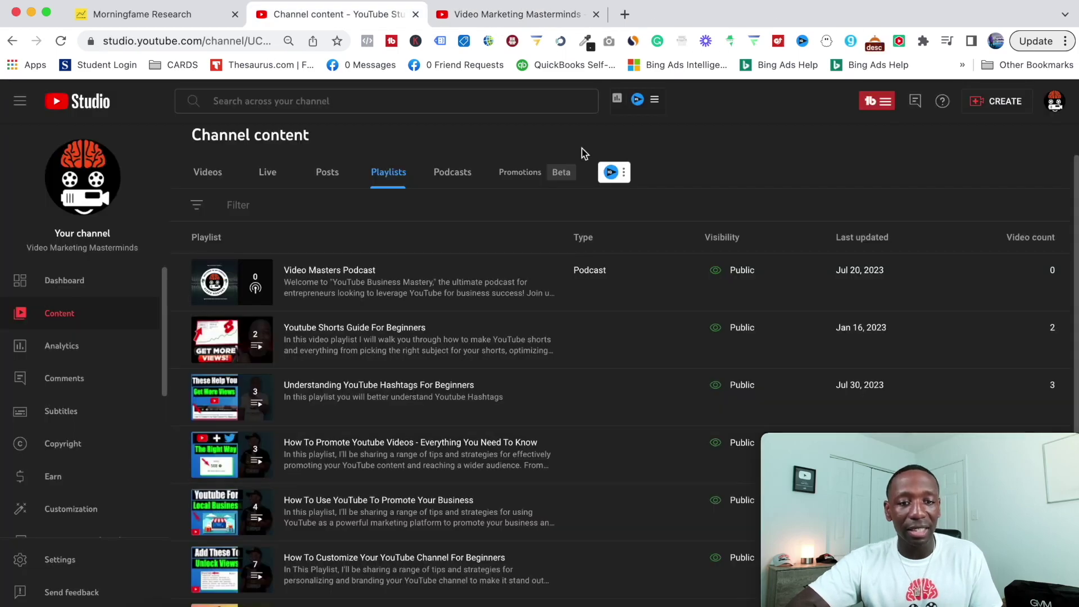
scroll(72, 415, "down", 3)
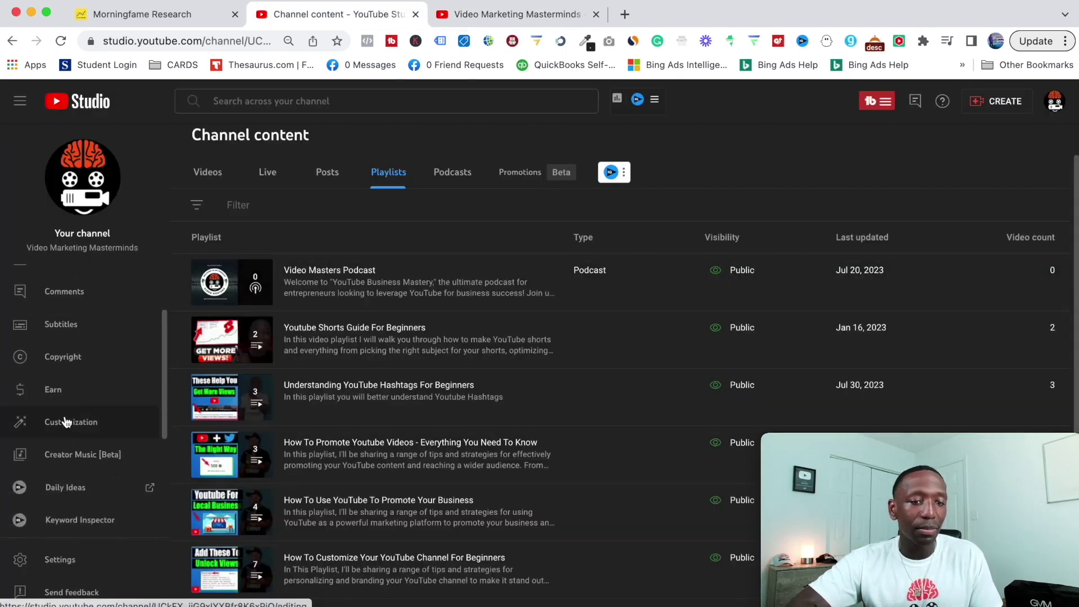
left_click(66, 421)
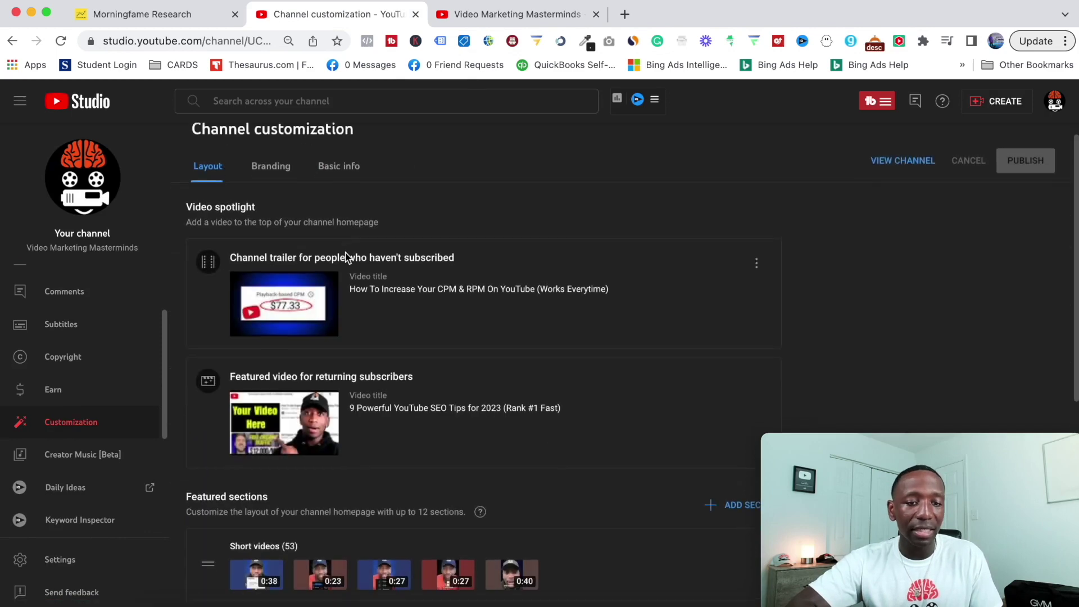
scroll(347, 257, "down", 3)
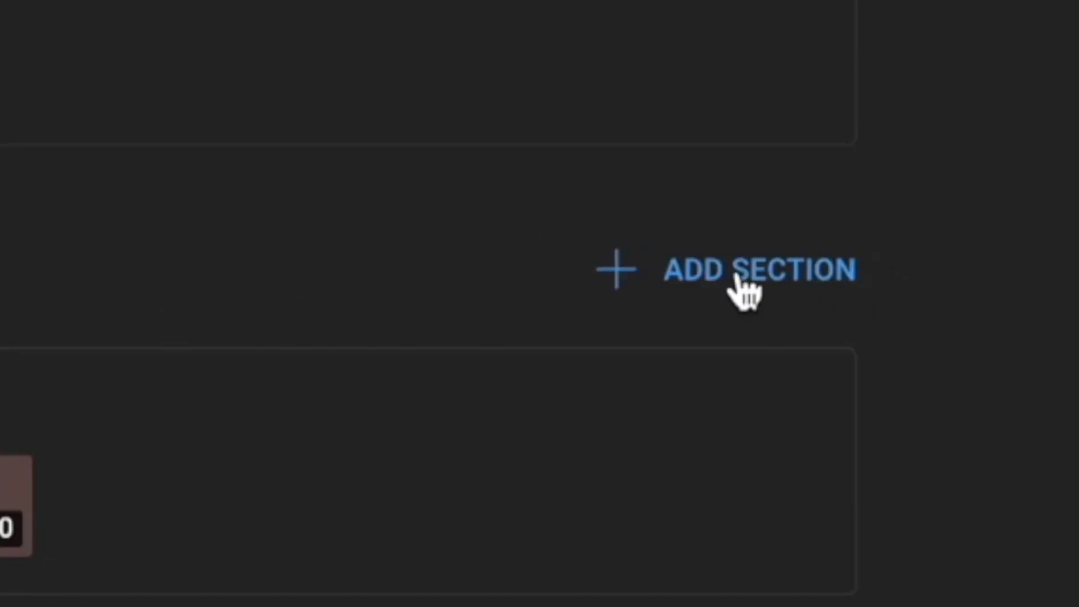
left_click(766, 288)
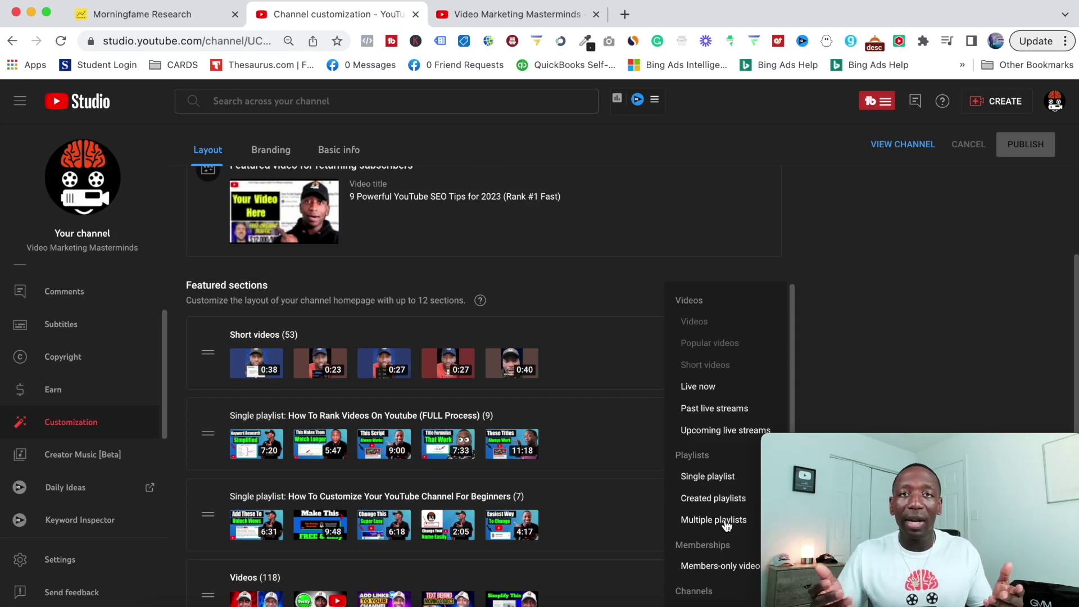
left_click(706, 477)
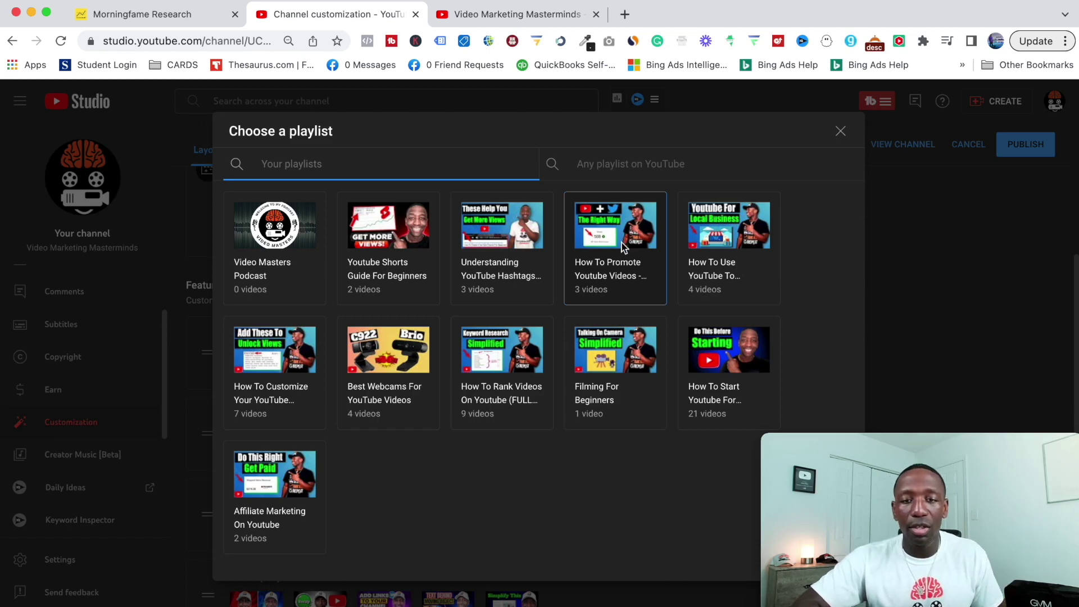
Pick the 'How To Promote Youtube Videos - Everything You Need To Know' playlist and publish the layout
left_click(626, 233)
scroll(618, 281, "down", 3)
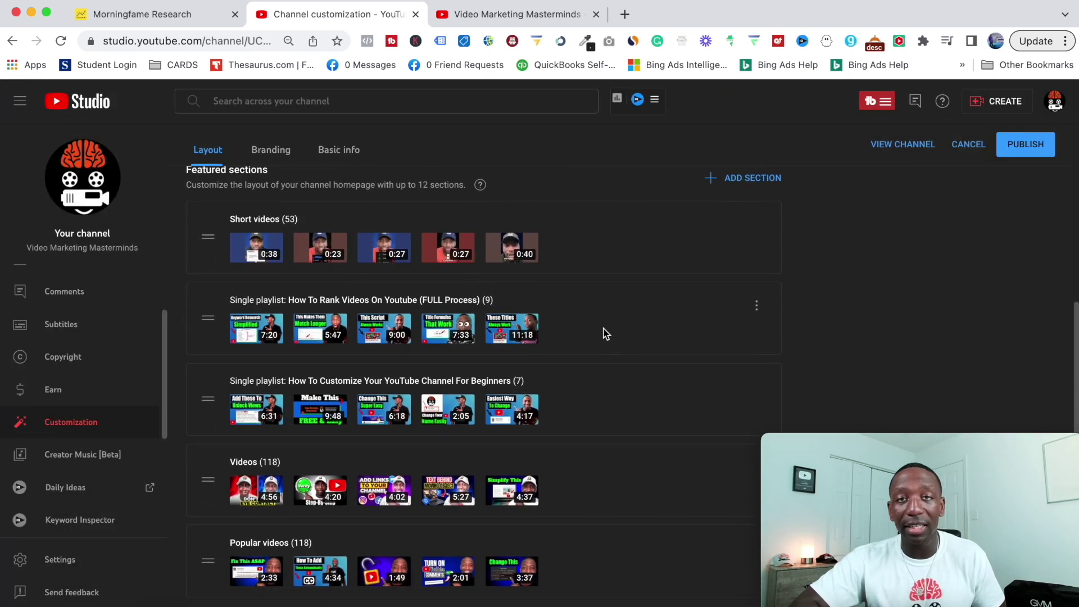
scroll(605, 333, "down", 3)
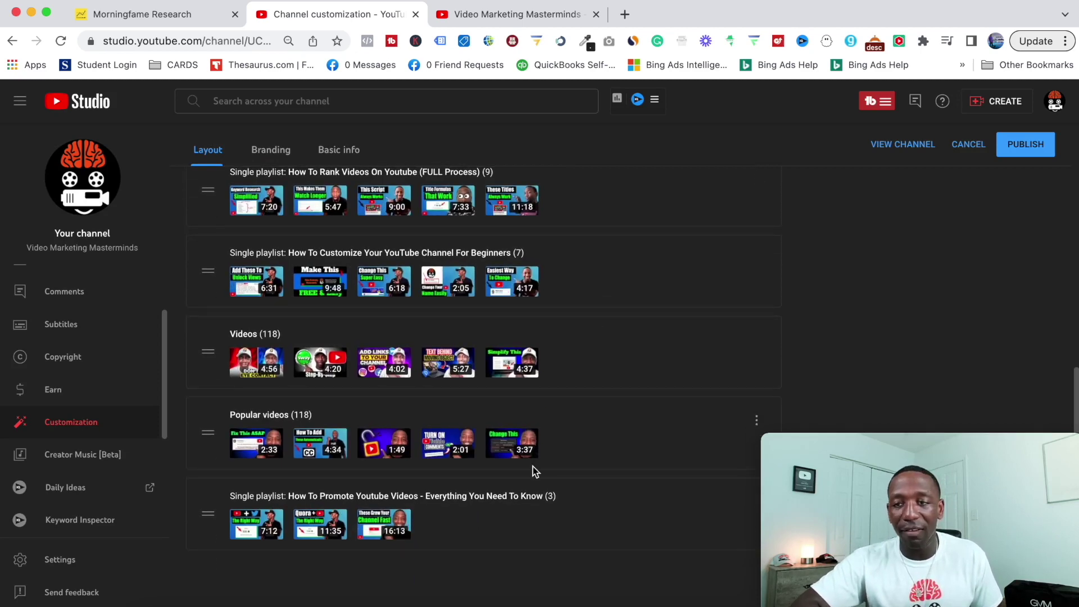
left_click(1034, 150)
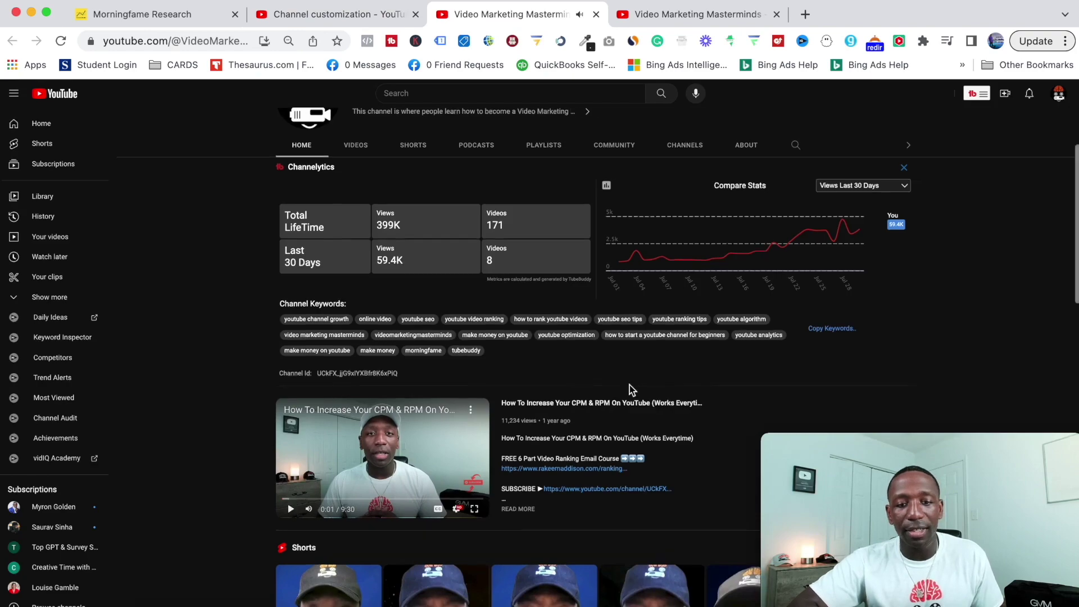
Scroll down the live channel homepage to view its featured playlist sections
scroll(630, 385, "down", 7)
scroll(630, 385, "down", 10)
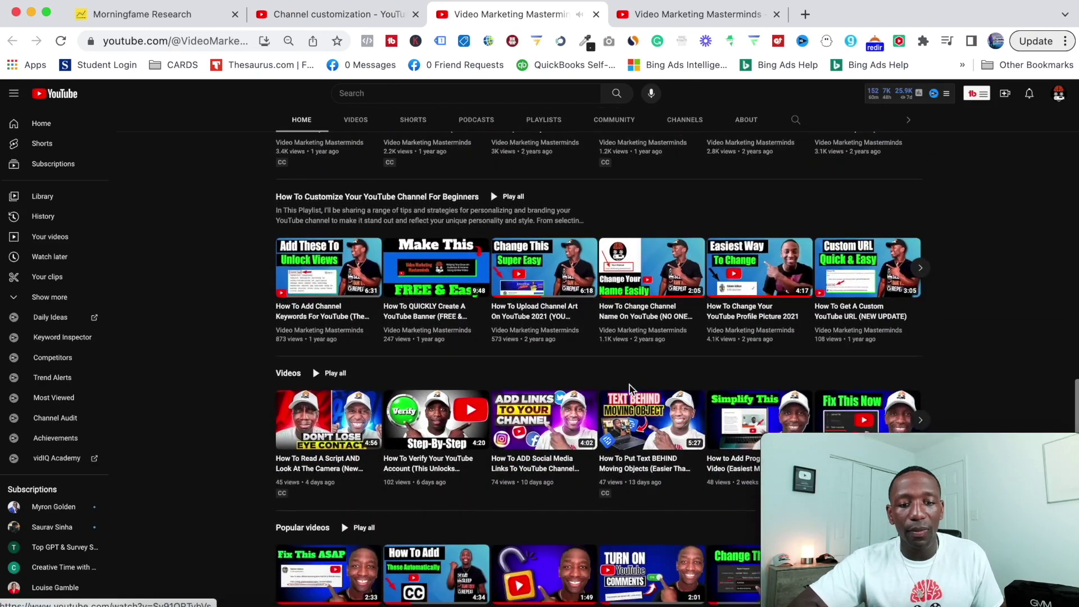